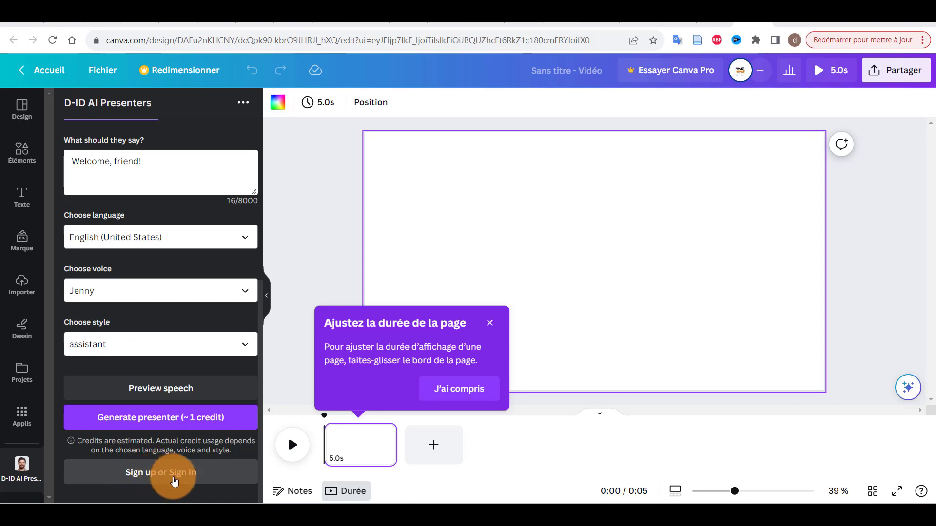
- Request D-ID sign-in from Canva's AI Presenters panel and switch to the d-id search results
left_click(179, 476)
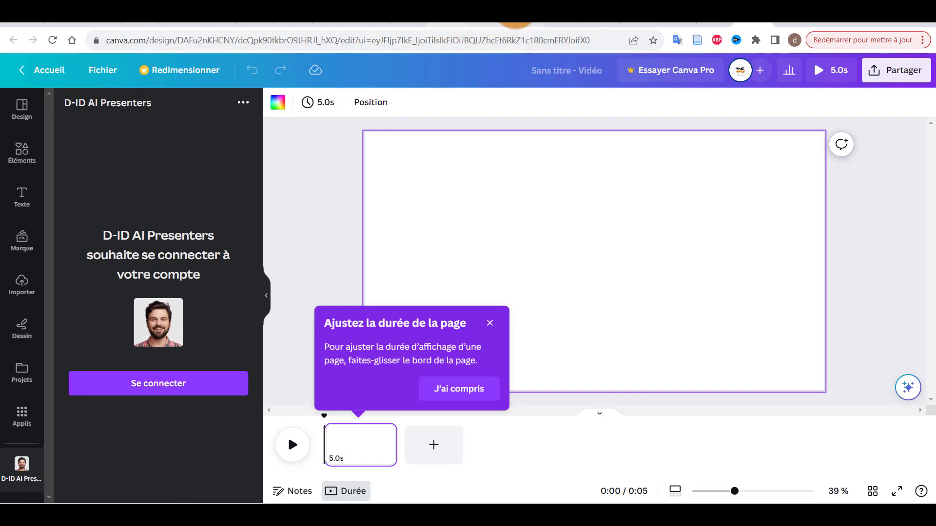
left_click(524, 23)
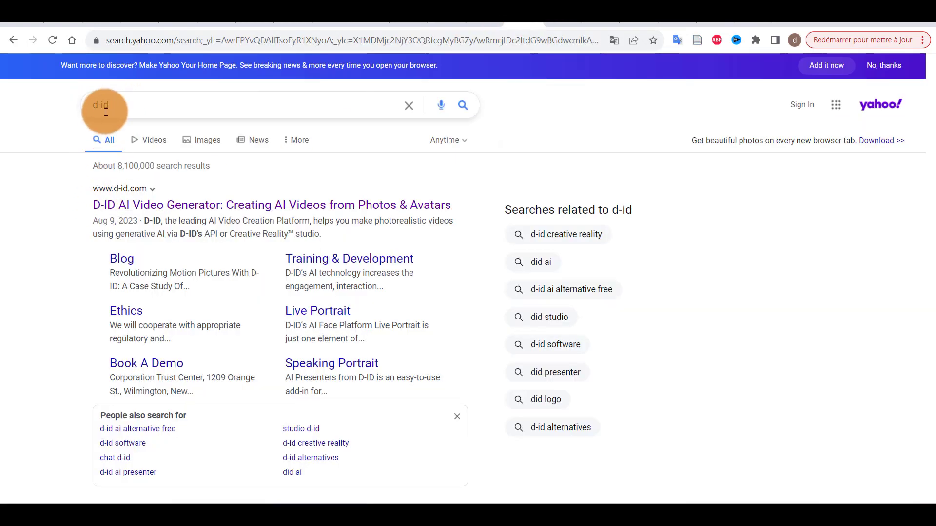
- Open d-id.com from the search results and start a free trial of D-ID Studio
left_click(114, 207)
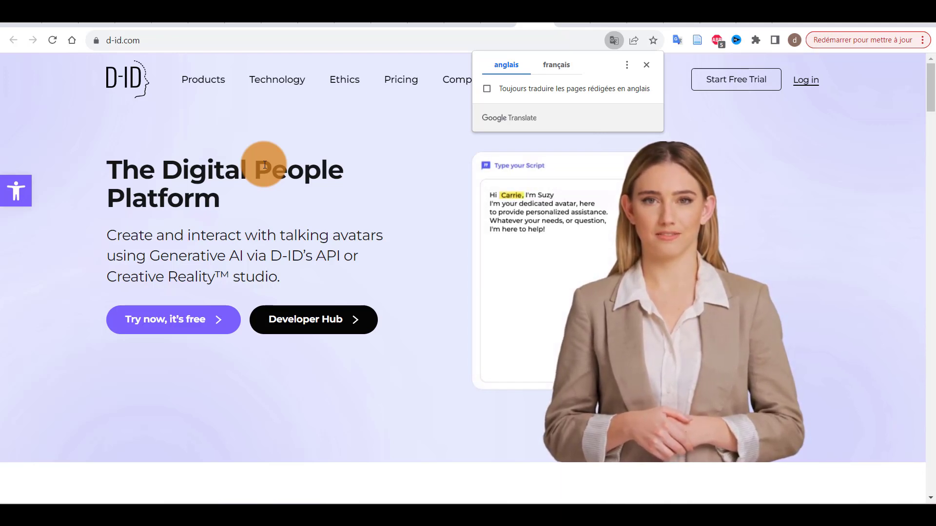
mouse_move(397, 78)
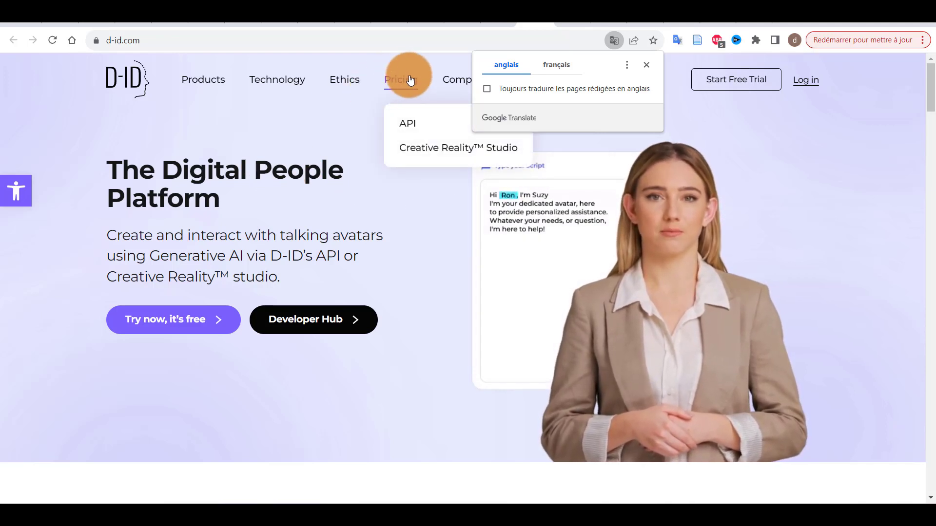
left_click(751, 84)
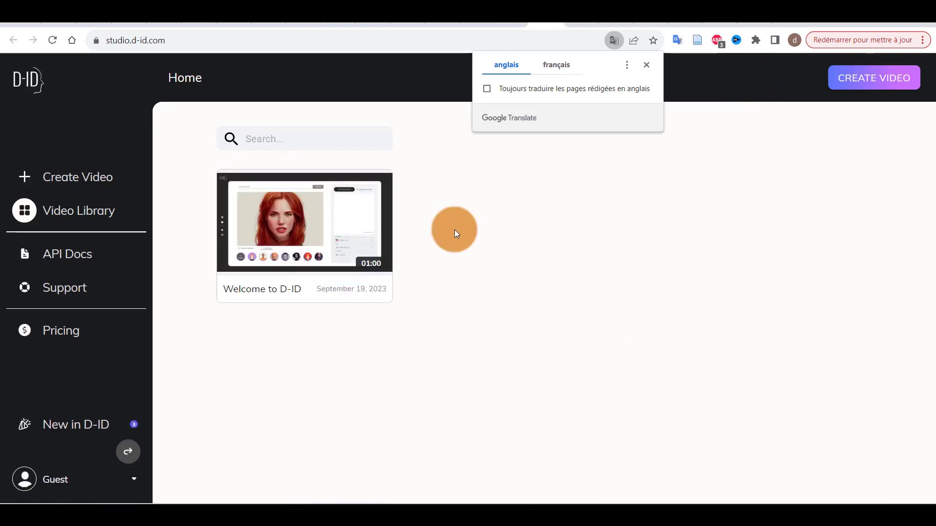
- Open the D-ID sign-up page from the Guest account menu
left_click(134, 479)
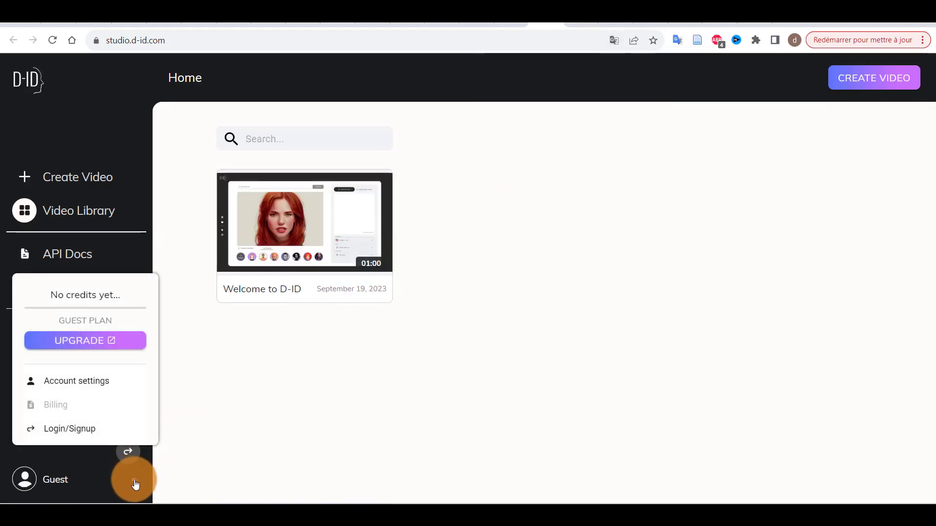
left_click(63, 436)
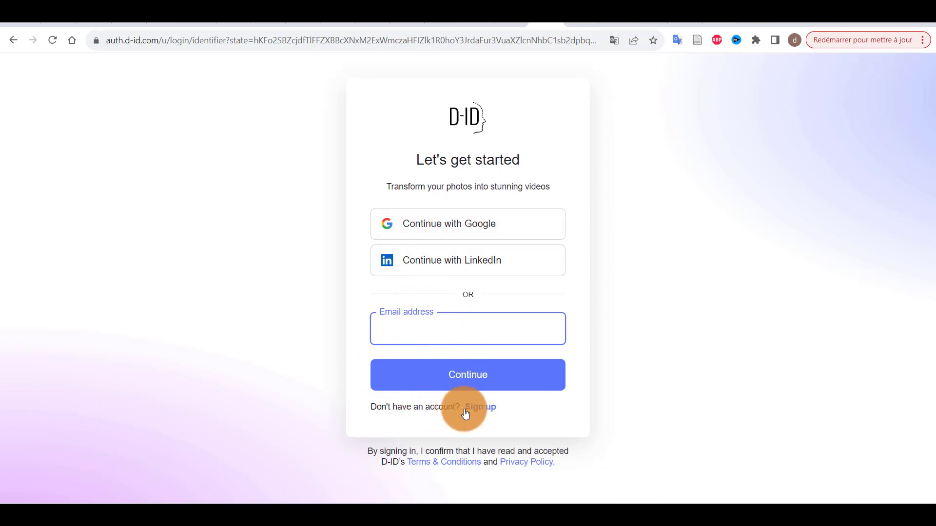
left_click(481, 408)
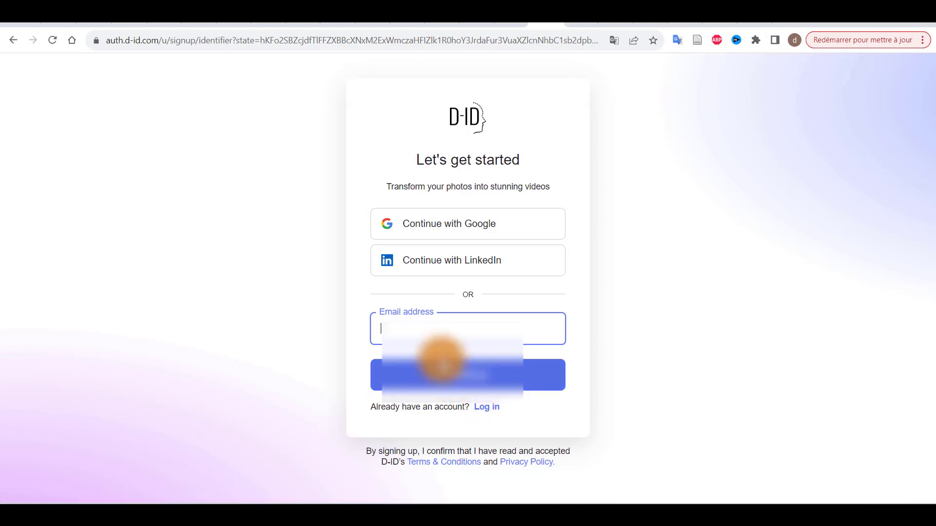
- Enter the account e-mail and a password to create the D-ID account
left_click(411, 328)
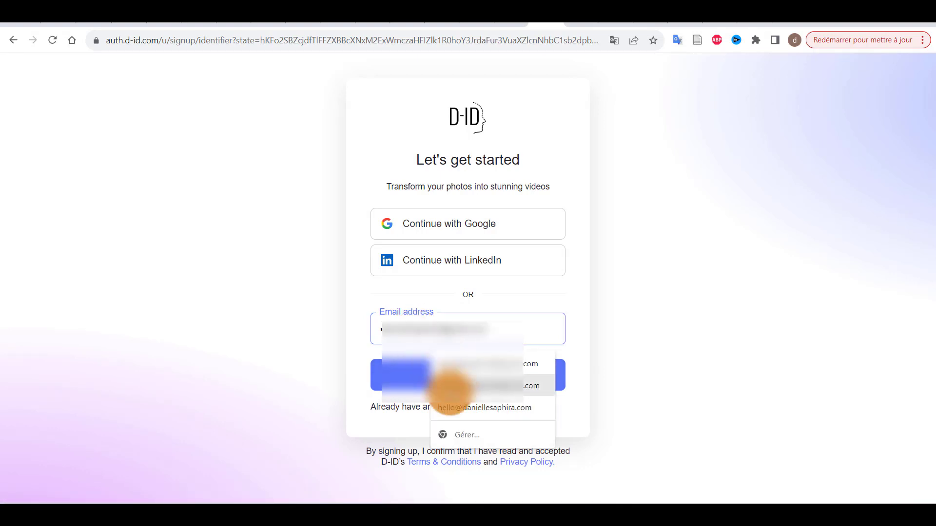
left_click(444, 384)
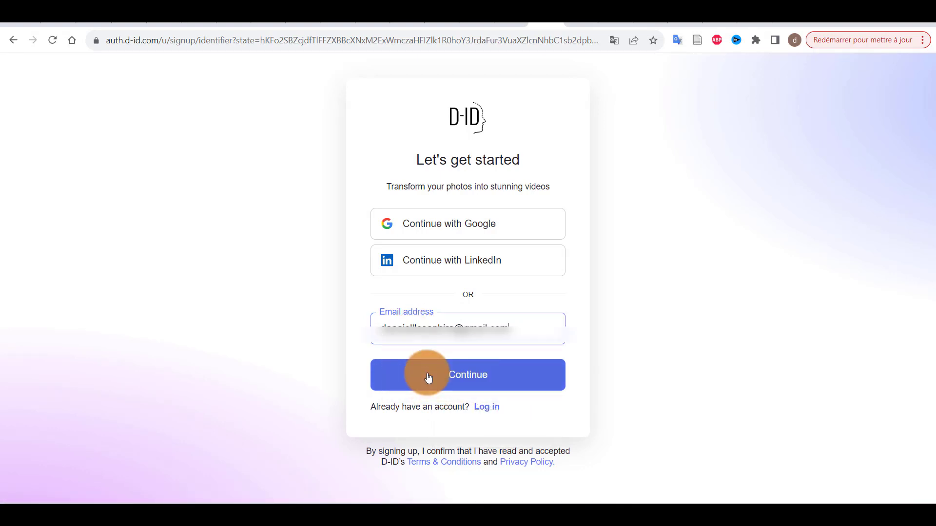
left_click(428, 378)
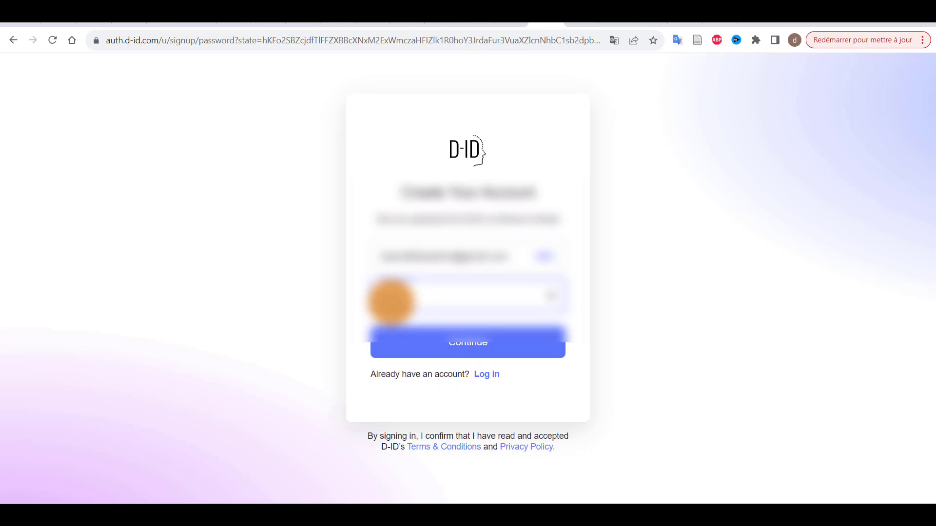
left_click(407, 292)
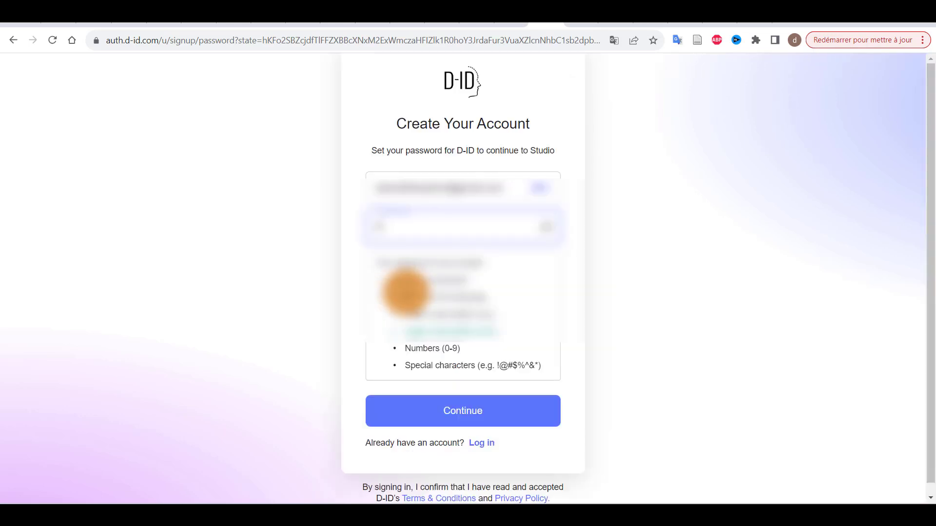
type("D1")
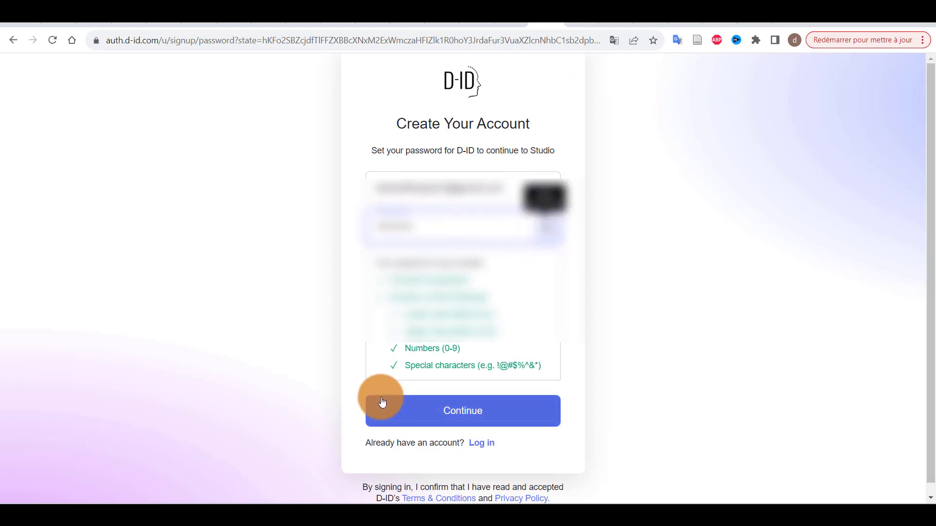
left_click(438, 413)
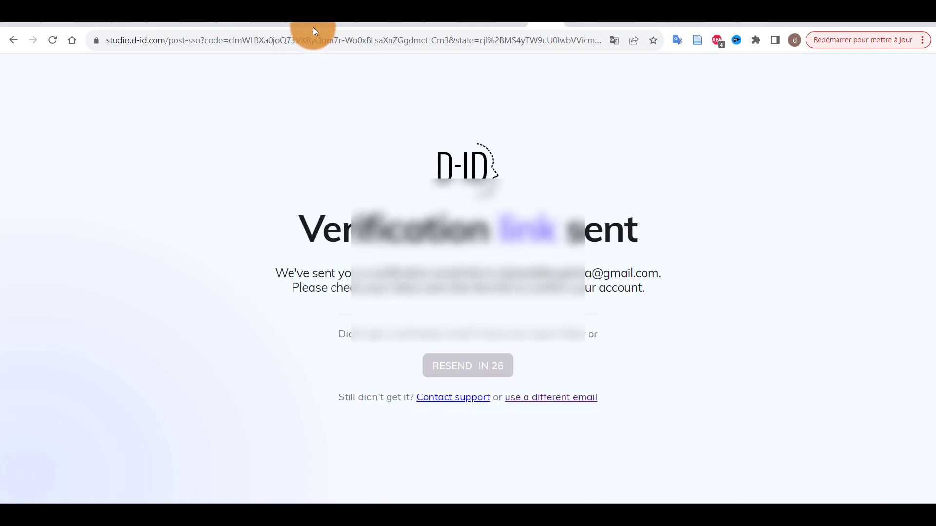
- Confirm the D-ID account from the 'Verify your email' message in Gmail
left_click(299, 22)
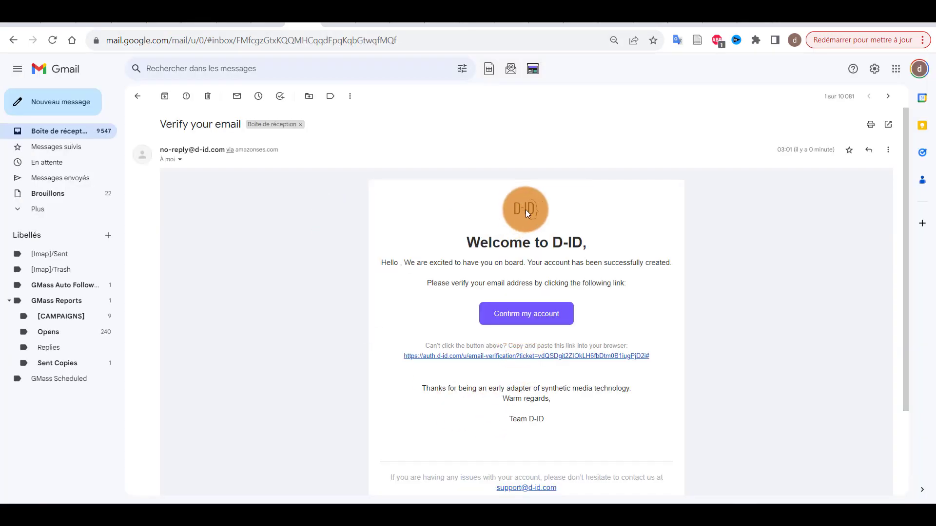
left_click(518, 316)
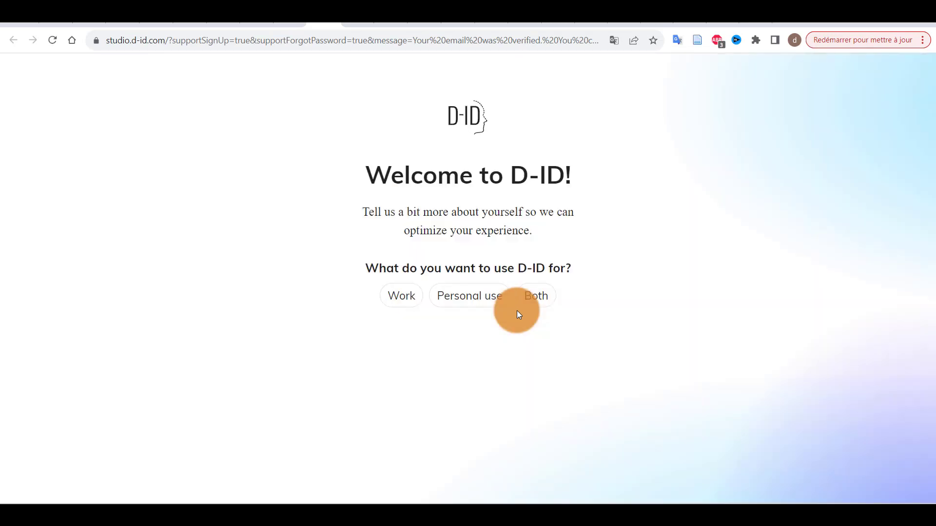
- Answer the usage question with Both and describe yourself as Teacher, educator
left_click(482, 302)
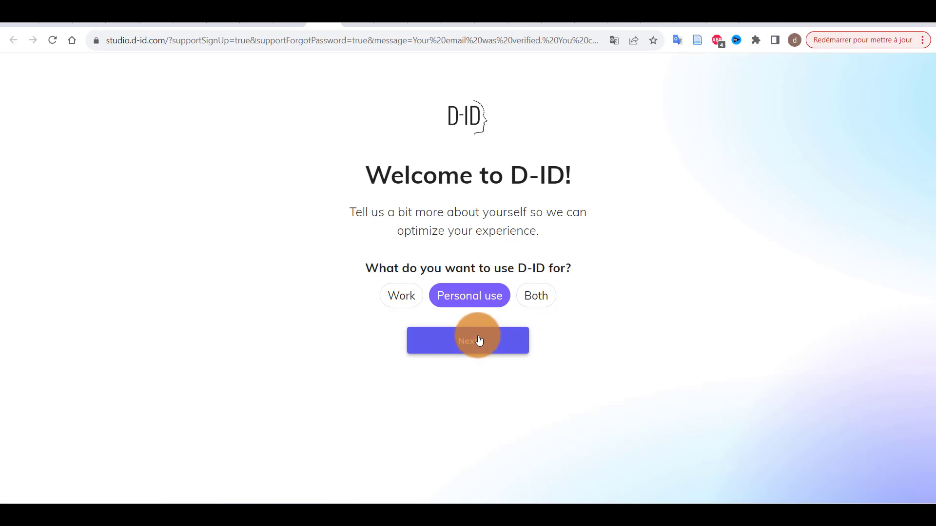
left_click(533, 305)
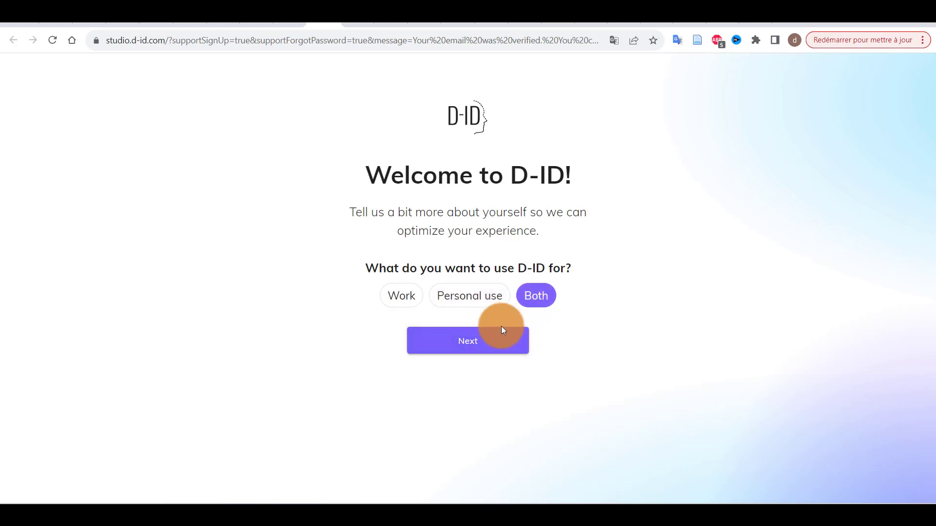
left_click(478, 341)
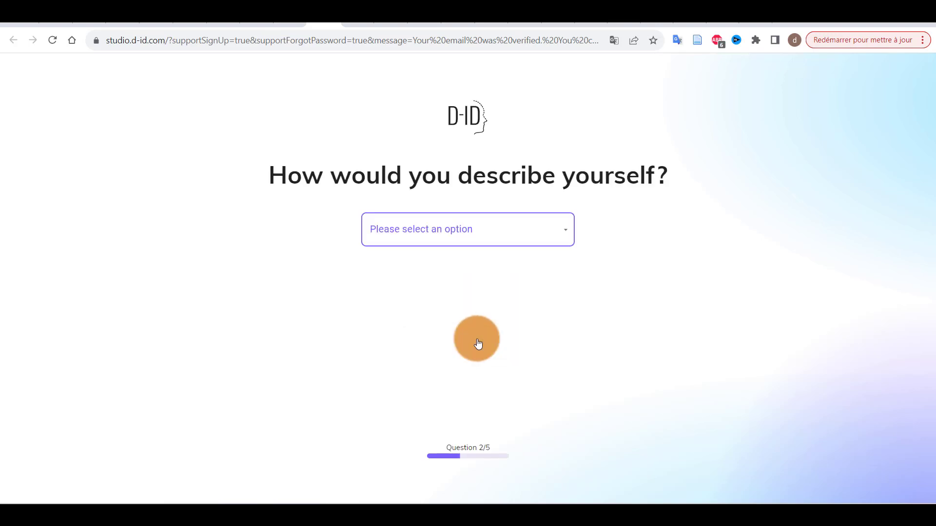
left_click(563, 233)
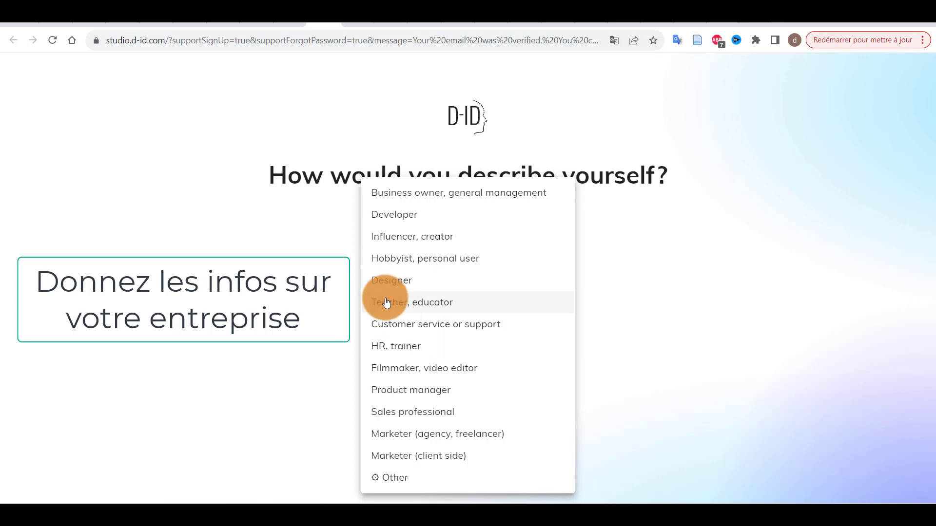
left_click(430, 304)
left_click(439, 285)
- Choose Training or education use, Training, Education business type and Just me company size, then finish
left_click(560, 227)
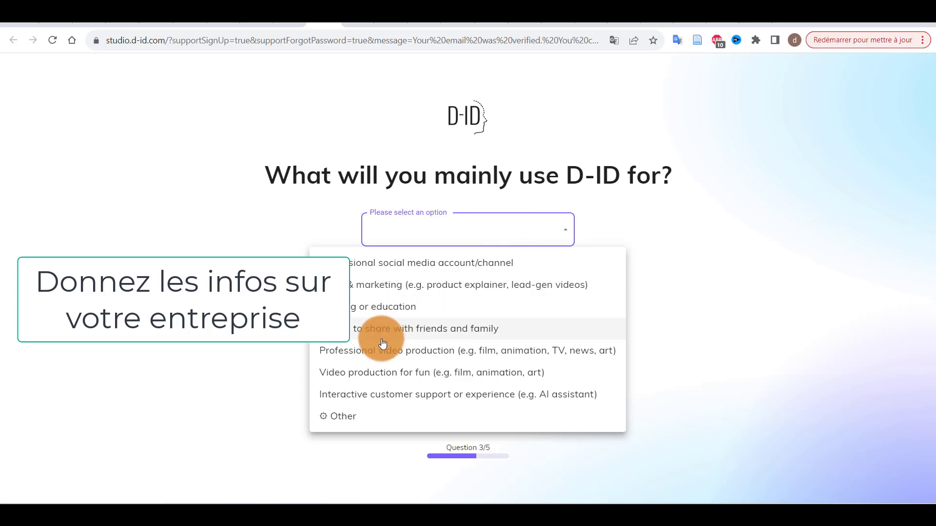
left_click(380, 307)
left_click(450, 285)
left_click(557, 236)
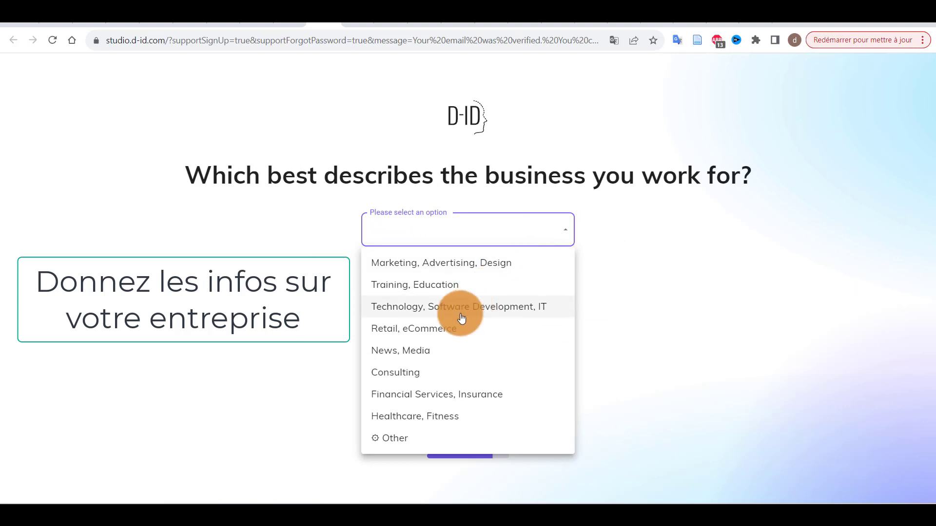
left_click(414, 286)
left_click(425, 278)
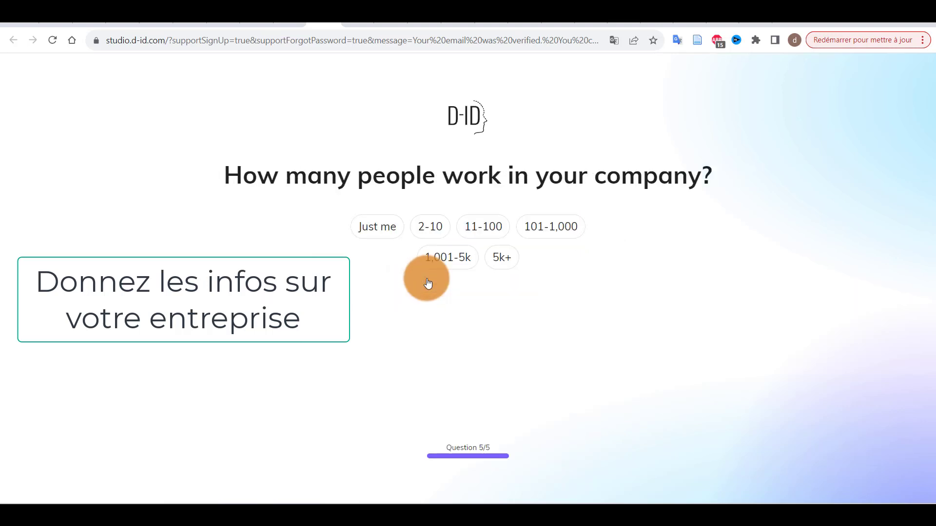
left_click(383, 228)
left_click(478, 307)
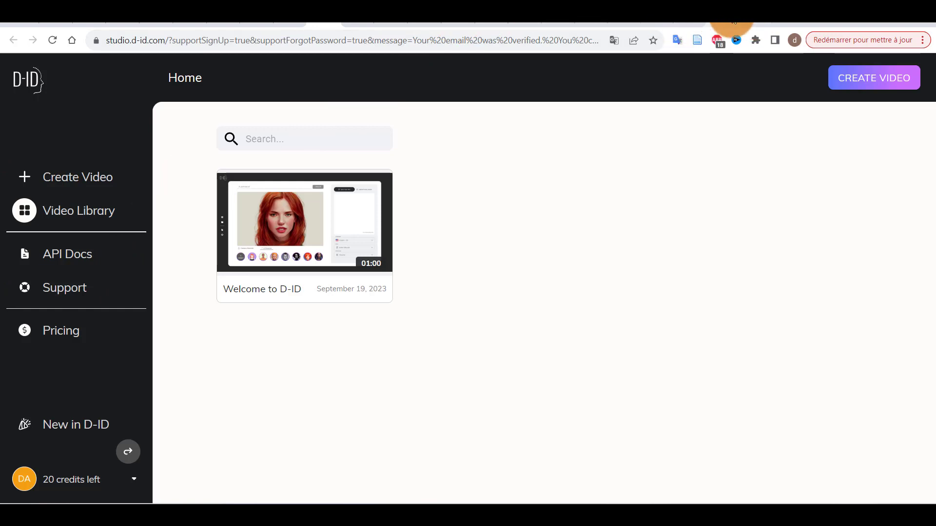
- Back in Canva, log the D-ID AI Presenters app into the new account with e-mail and password
left_click(753, 22)
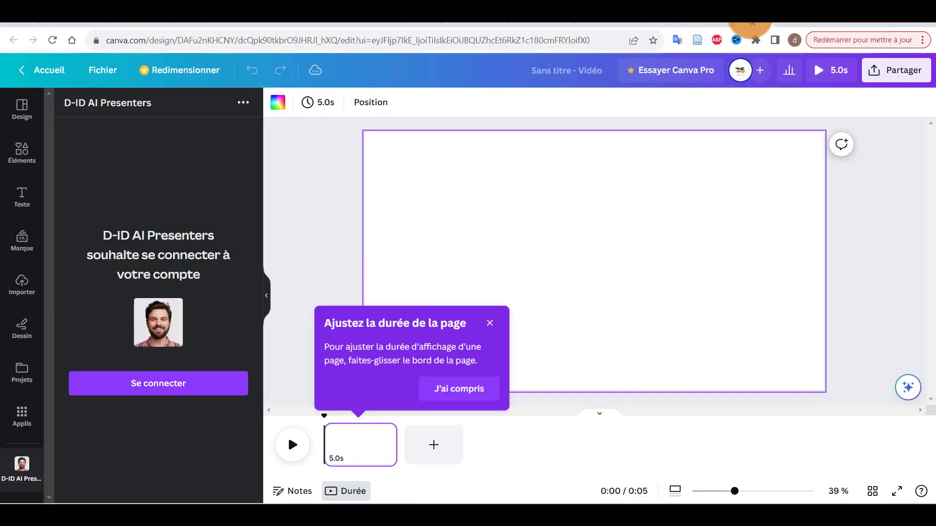
left_click(124, 384)
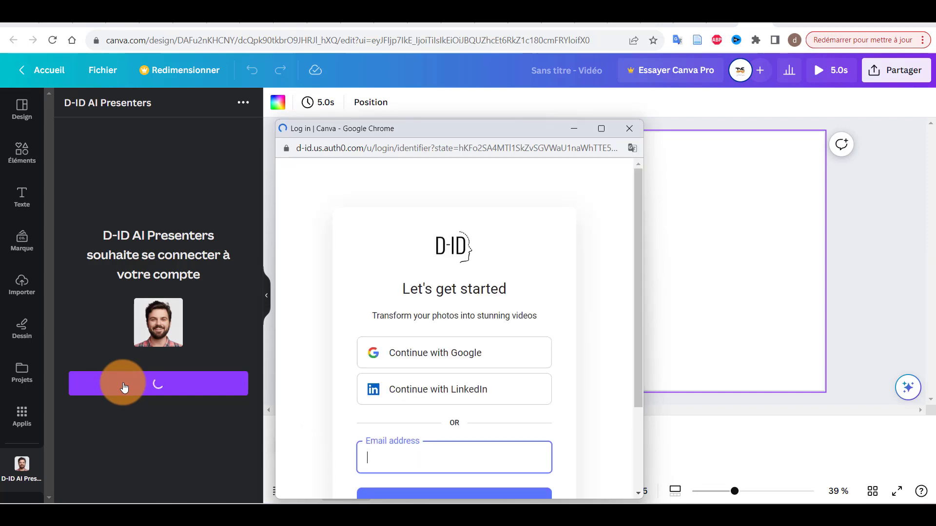
scroll(379, 445, "down", 2)
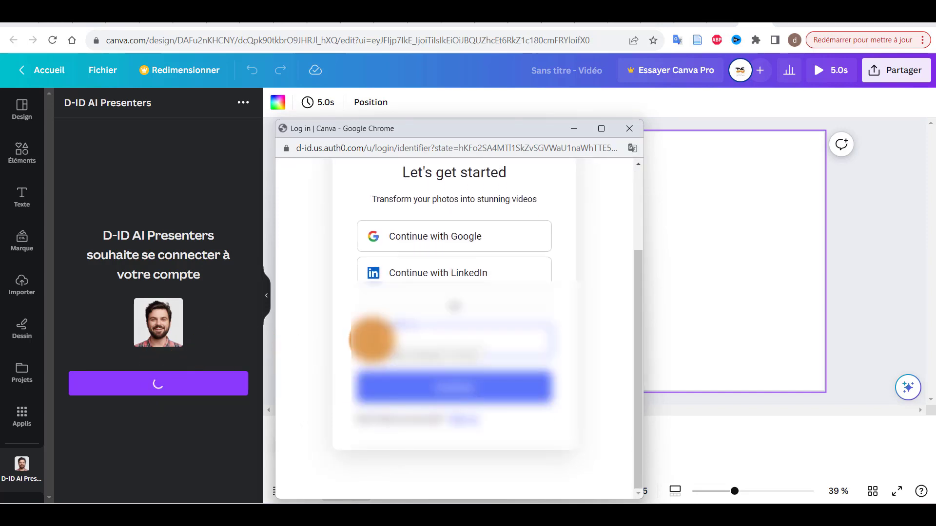
left_click(382, 353)
left_click(423, 379)
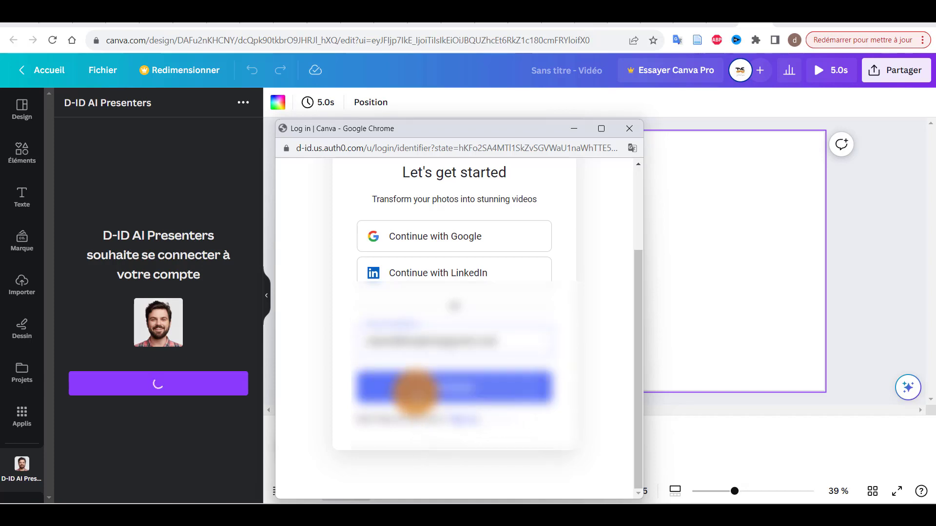
left_click(414, 389)
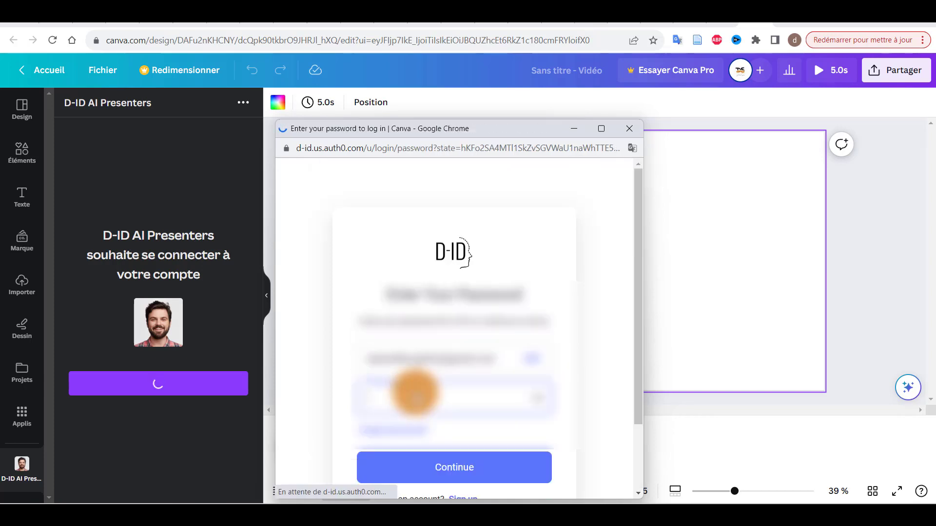
scroll(382, 338, "down", 1)
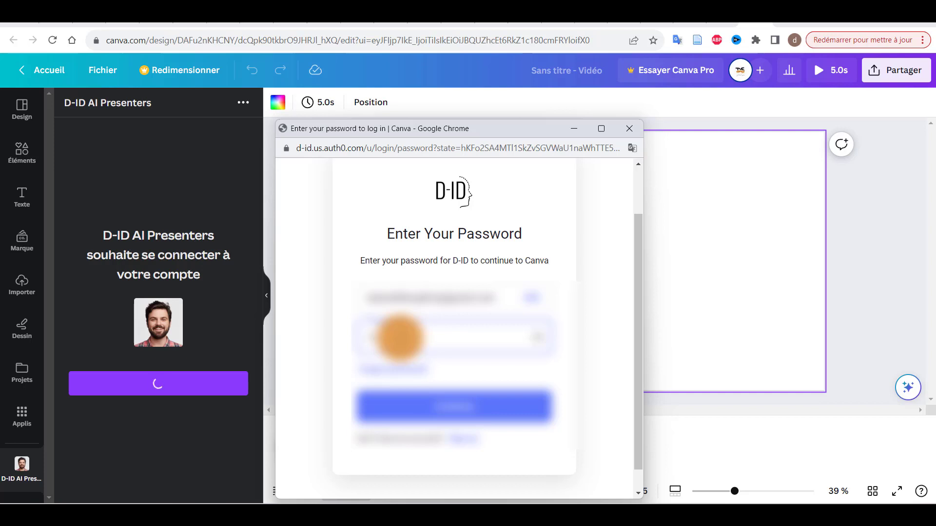
key("Return")
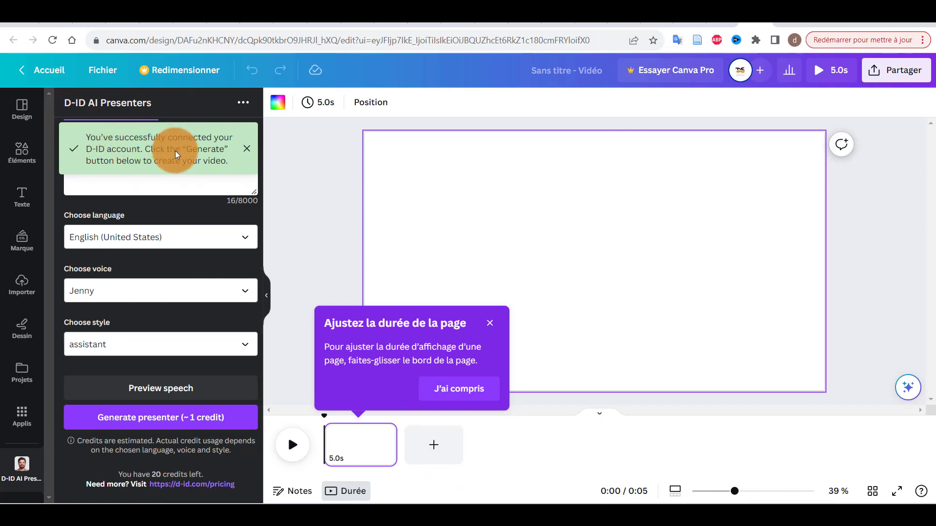
- Set the speech language to French (France) and paste the French paragraph over the sample text
left_click(244, 237)
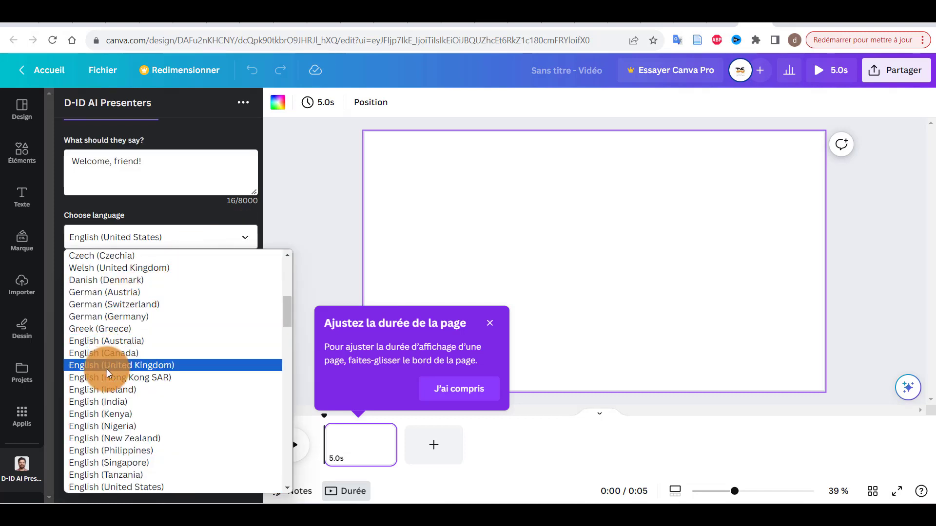
scroll(95, 405, "down", 10)
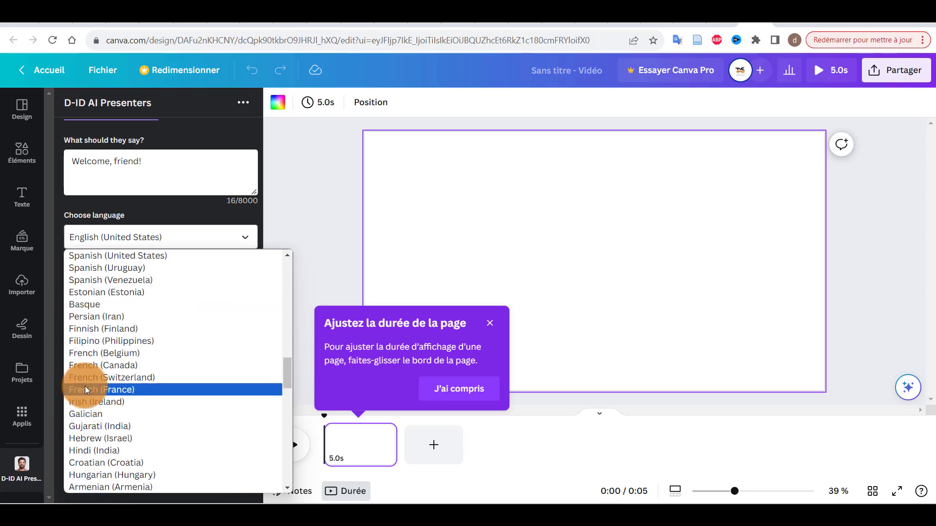
left_click(85, 388)
left_click_drag(138, 161, 62, 170)
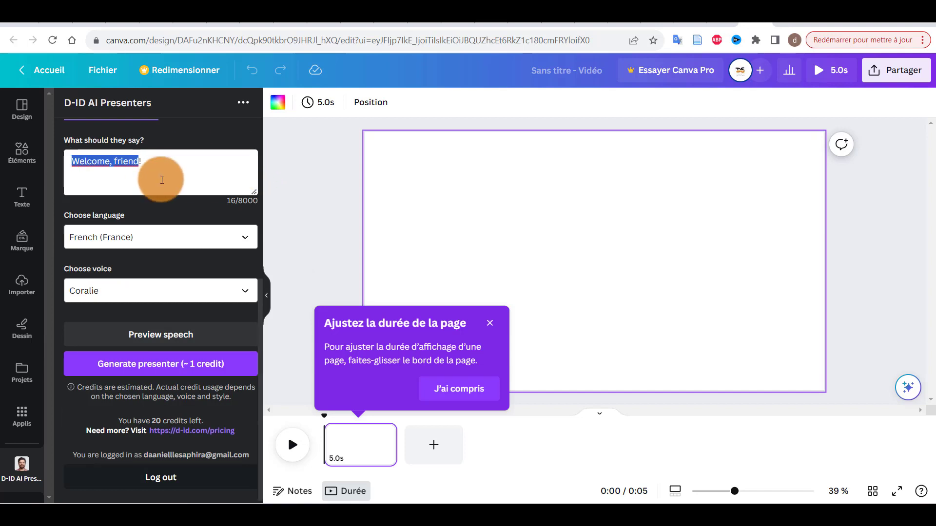
key("ctrl+v")
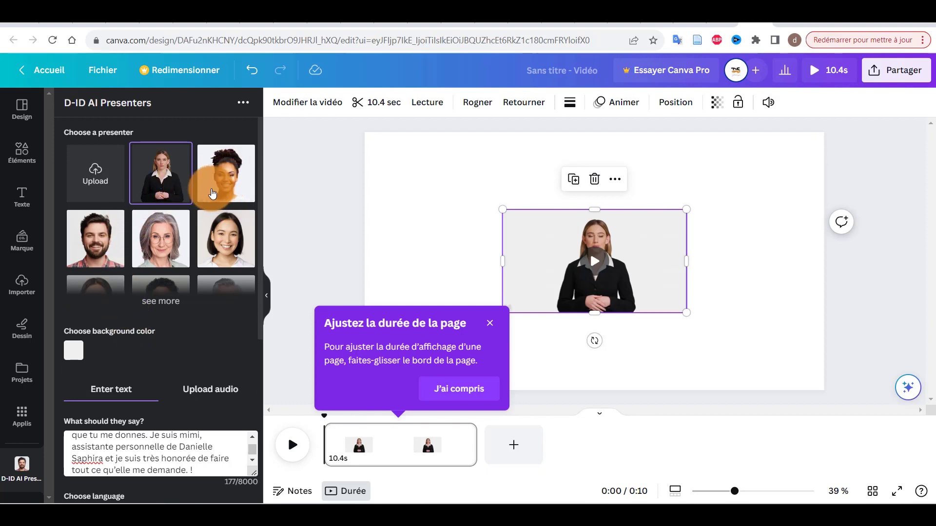
- Pick the curly-haired woman from the expanded presenter grid
scroll(222, 204, "down", 1)
scroll(223, 205, "down", 2)
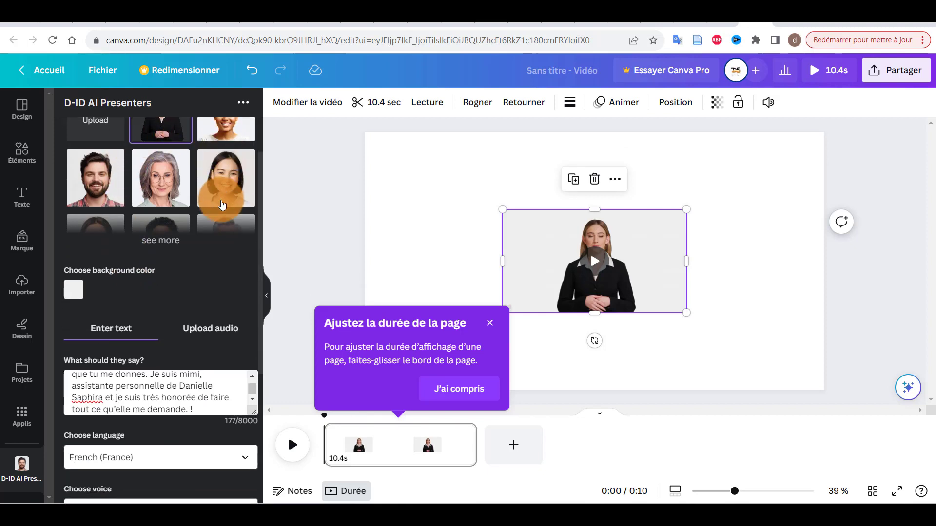
scroll(222, 204, "down", 2)
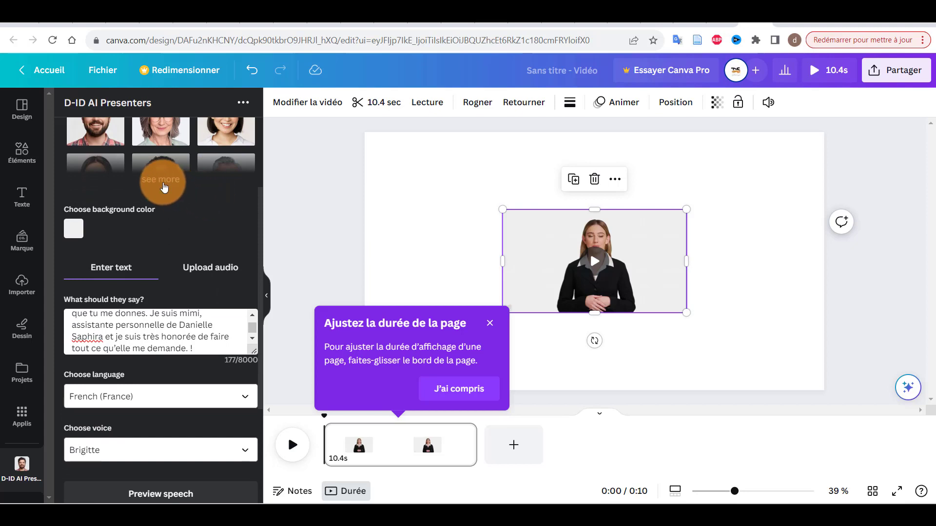
left_click(164, 189)
scroll(175, 195, "down", 5)
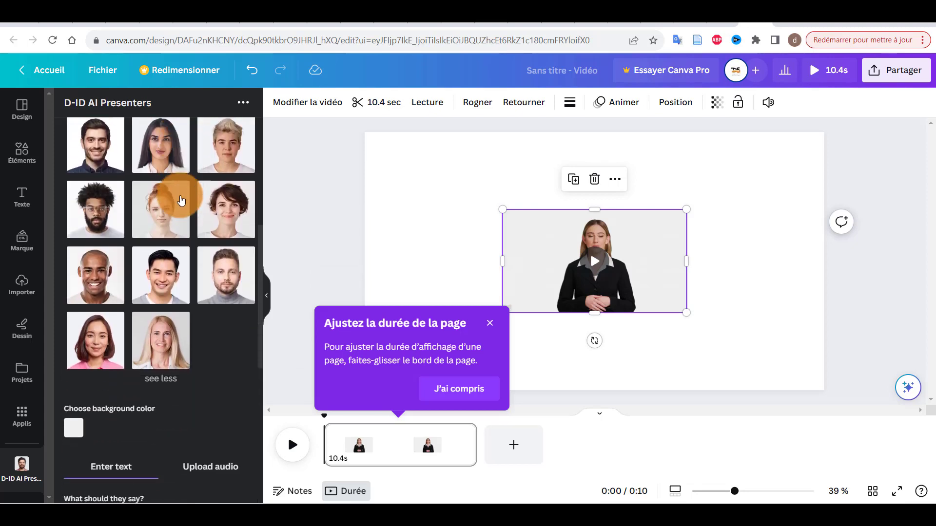
scroll(181, 200, "up", 5)
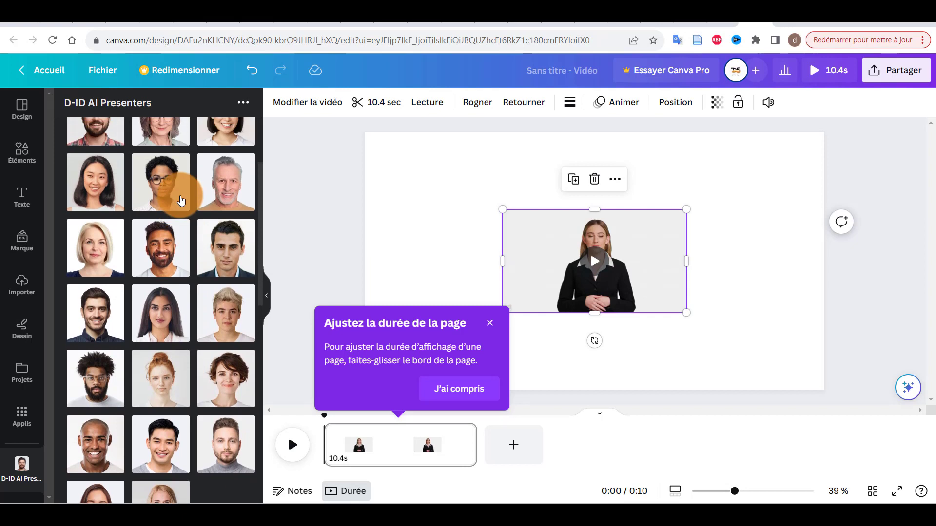
scroll(180, 200, "up", 2)
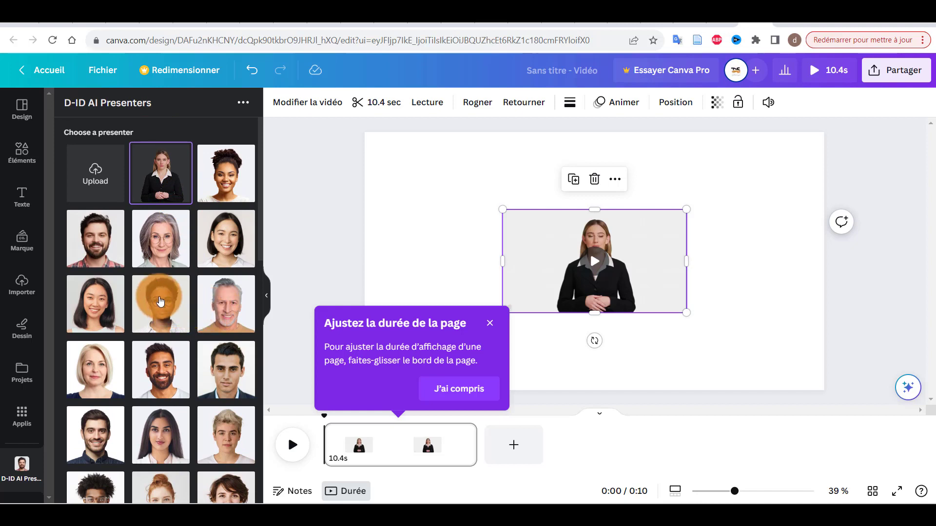
left_click(223, 182)
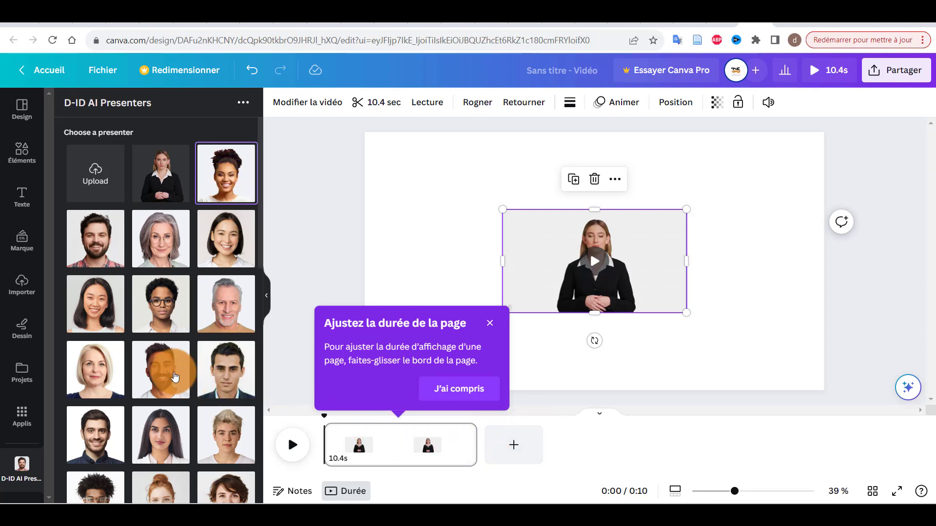
scroll(166, 369, "down", 5)
scroll(166, 369, "down", 8)
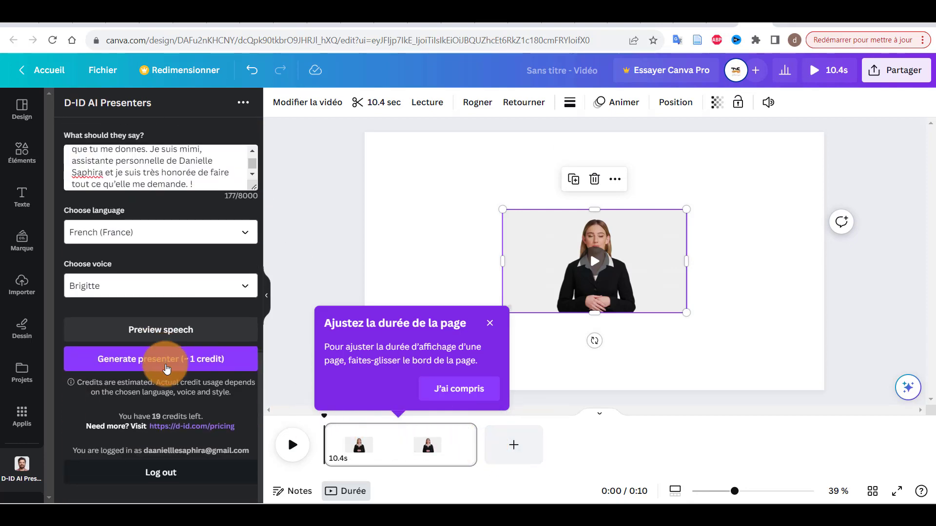
- Select the Coralie voice and preview the French speech
scroll(167, 369, "up", 1)
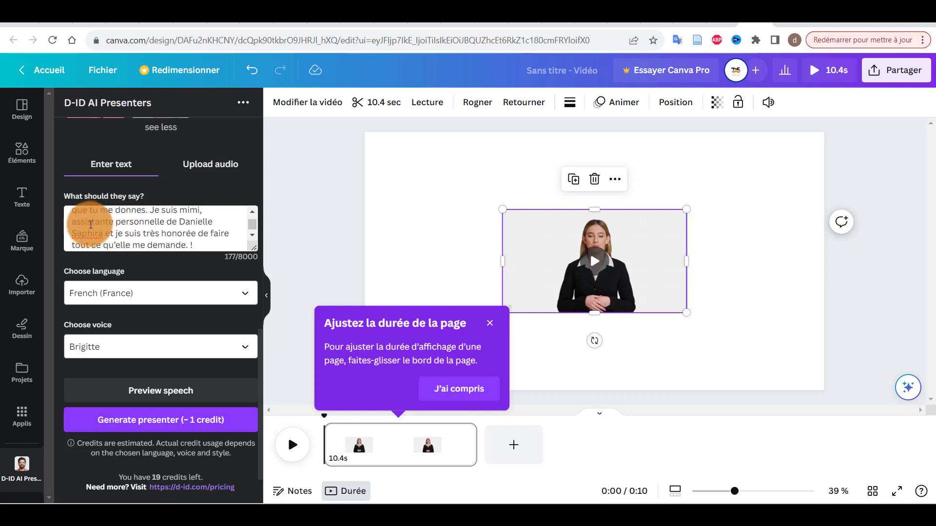
scroll(88, 225, "up", 2)
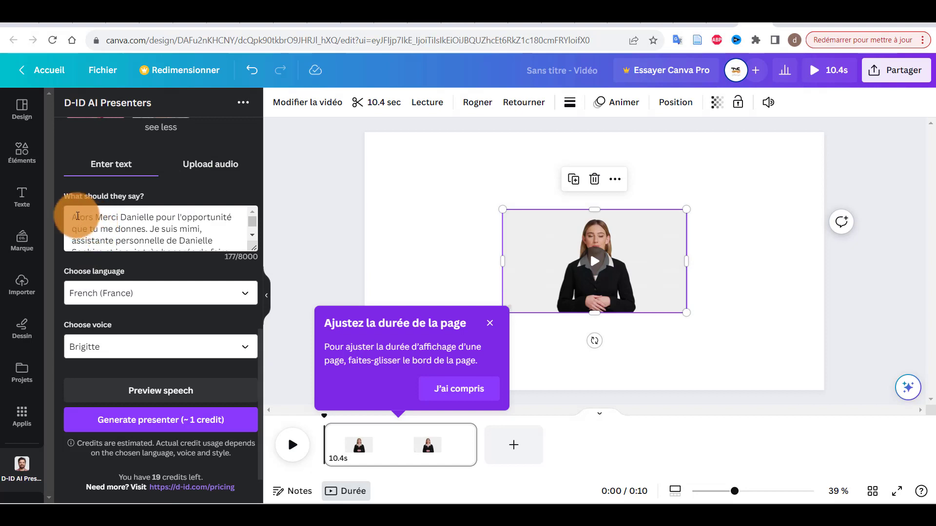
scroll(78, 216, "down", 3)
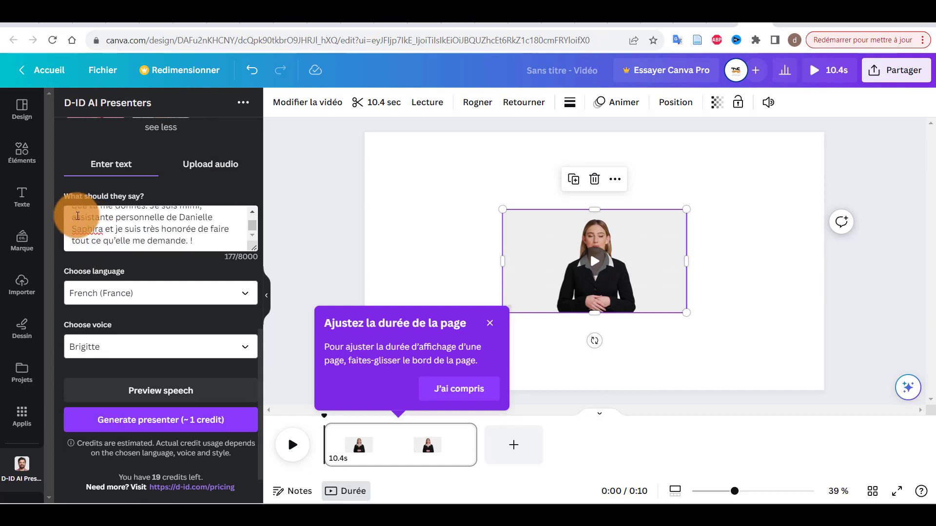
left_click(246, 348)
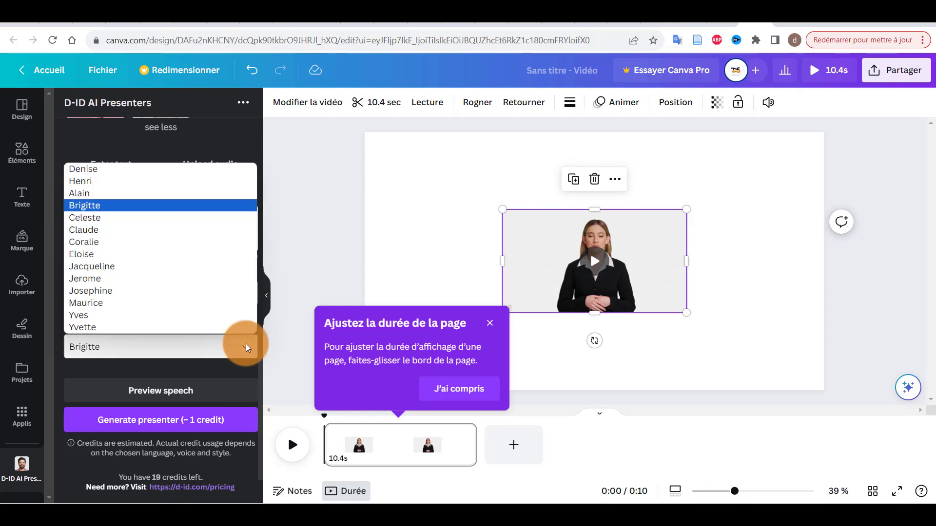
left_click(79, 246)
left_click(144, 393)
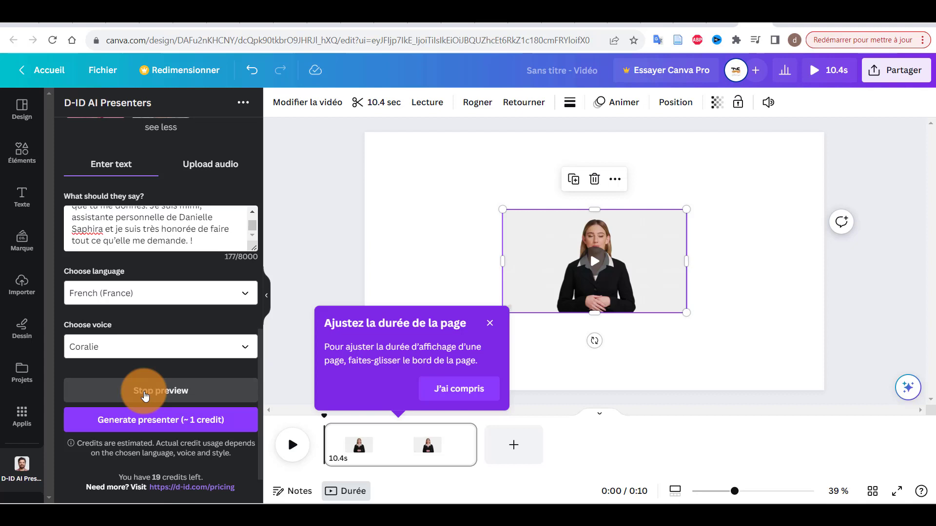
- Compare the Josephine and Yvette voices, then return to Coralie and preview again
left_click(246, 349)
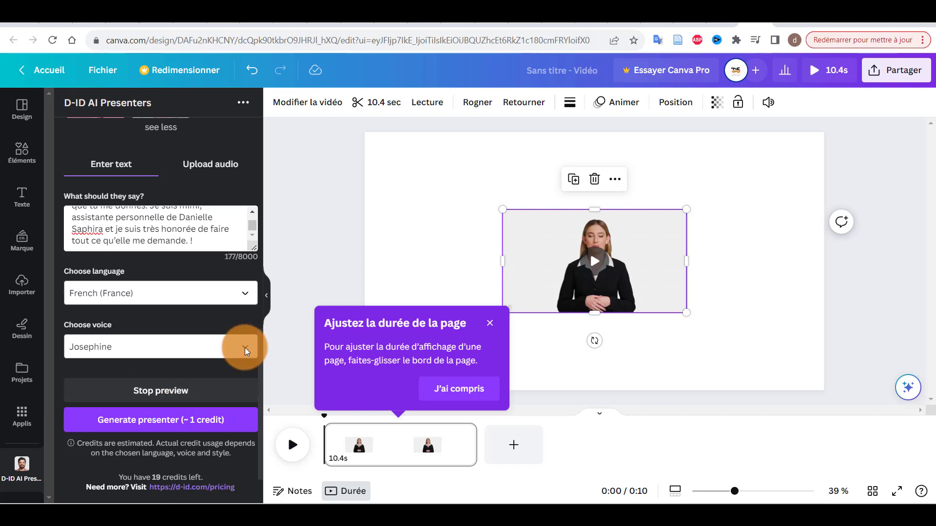
left_click(245, 349)
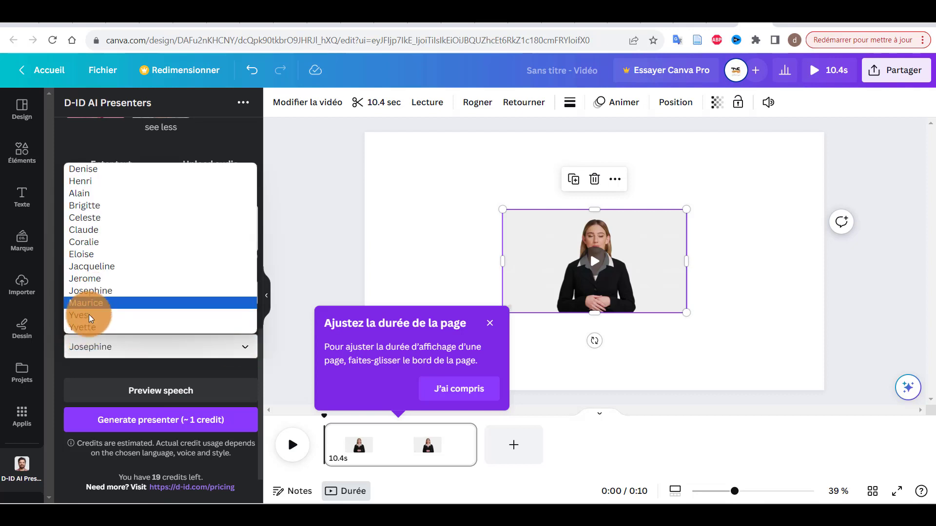
left_click(93, 328)
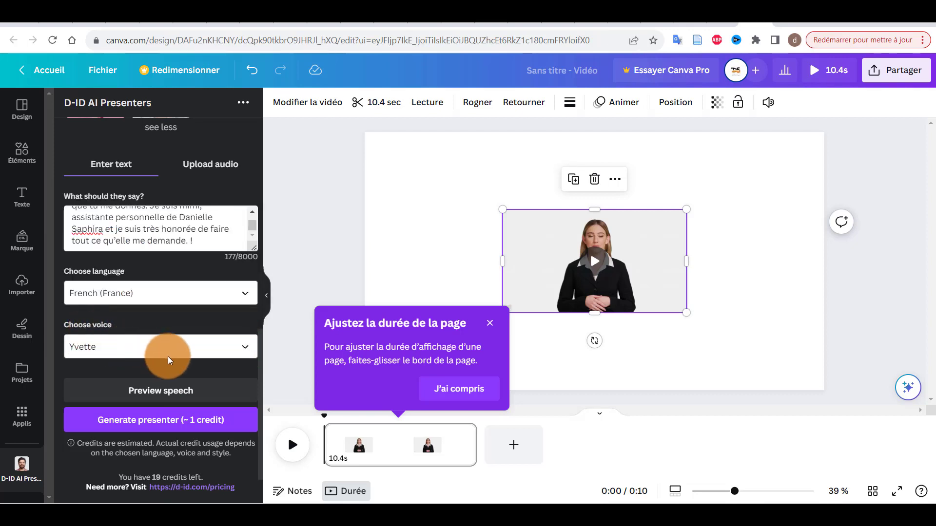
left_click(180, 392)
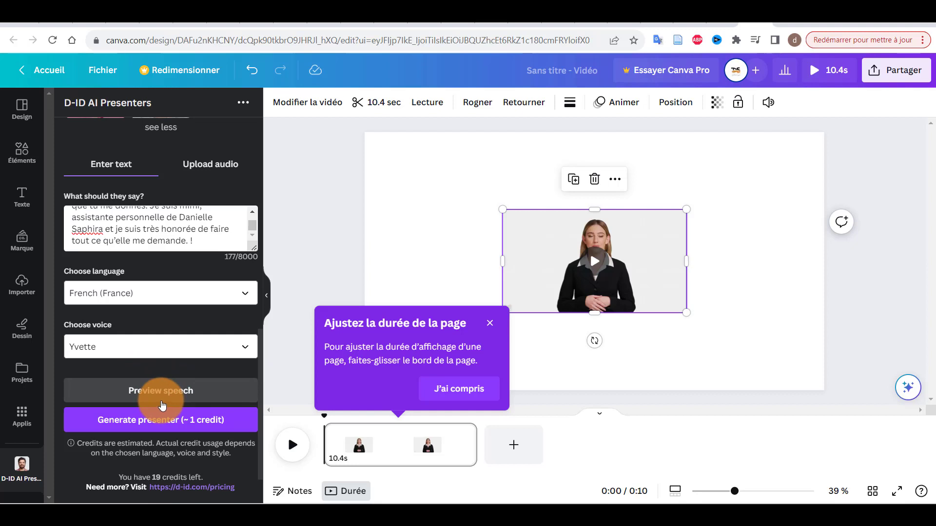
left_click(244, 349)
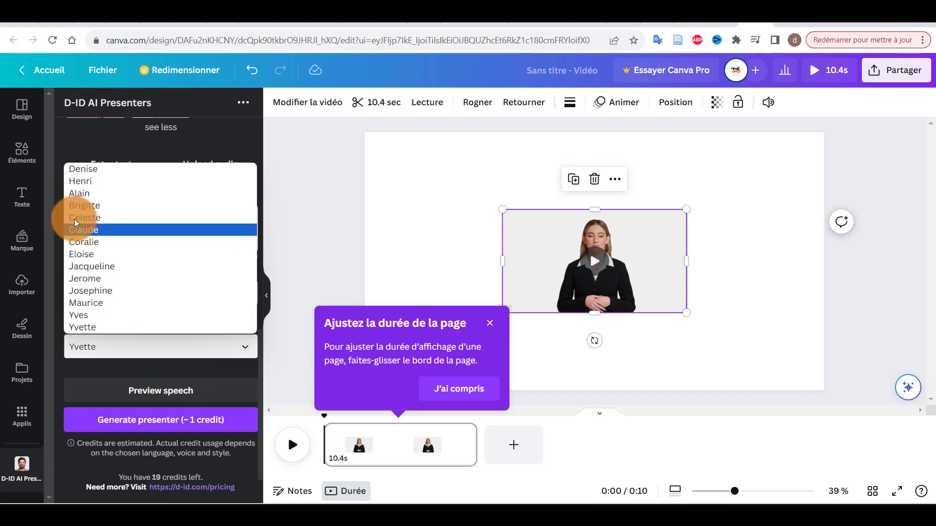
left_click(80, 241)
left_click(153, 395)
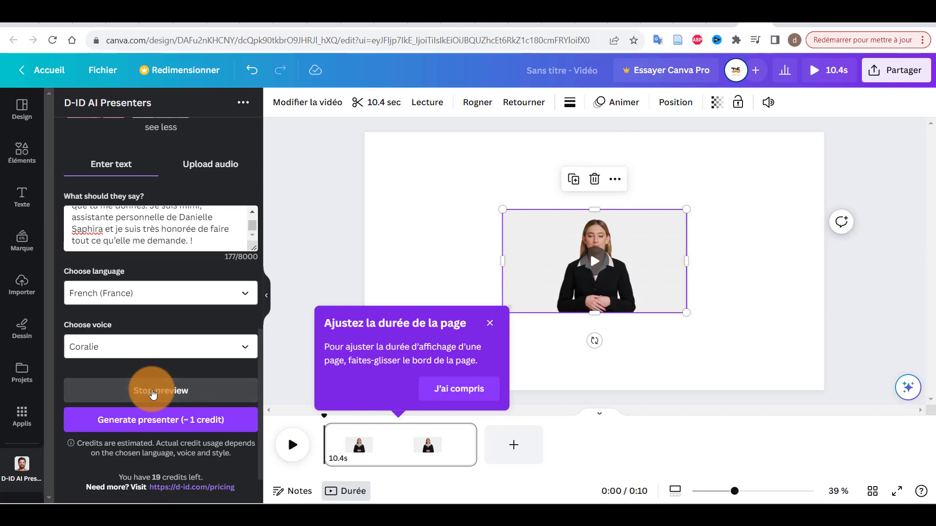
- Generate the curly-haired presenter video from the French text
scroll(156, 229, "up", 2)
scroll(189, 200, "up", 2)
scroll(189, 201, "up", 5)
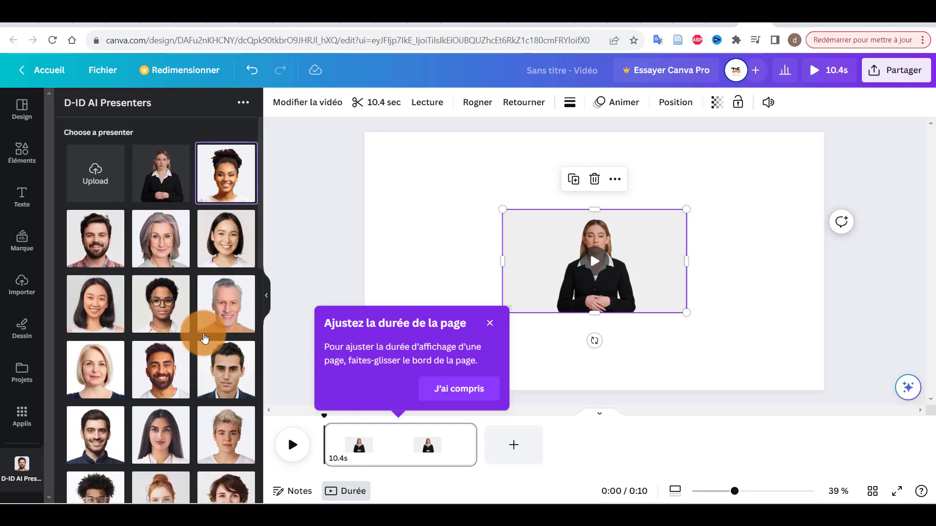
scroll(173, 372, "down", 5)
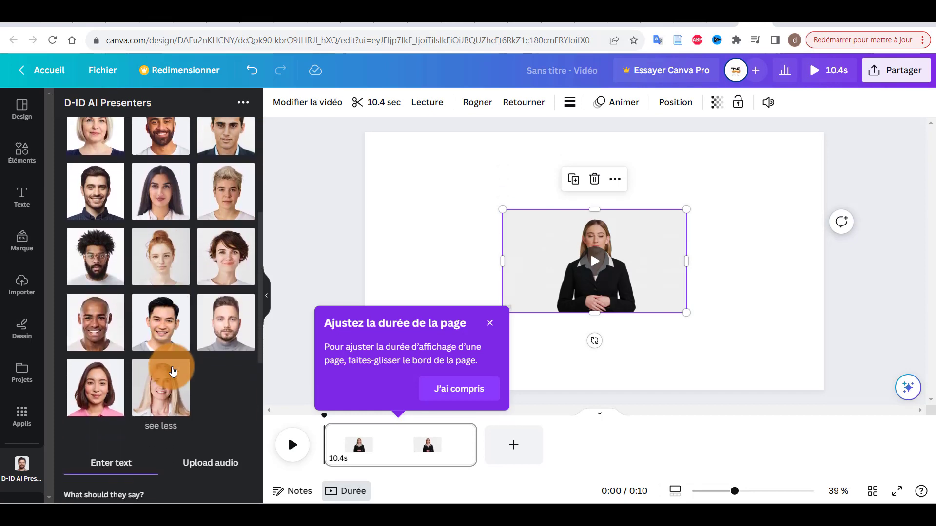
scroll(173, 372, "down", 5)
scroll(173, 372, "down", 3)
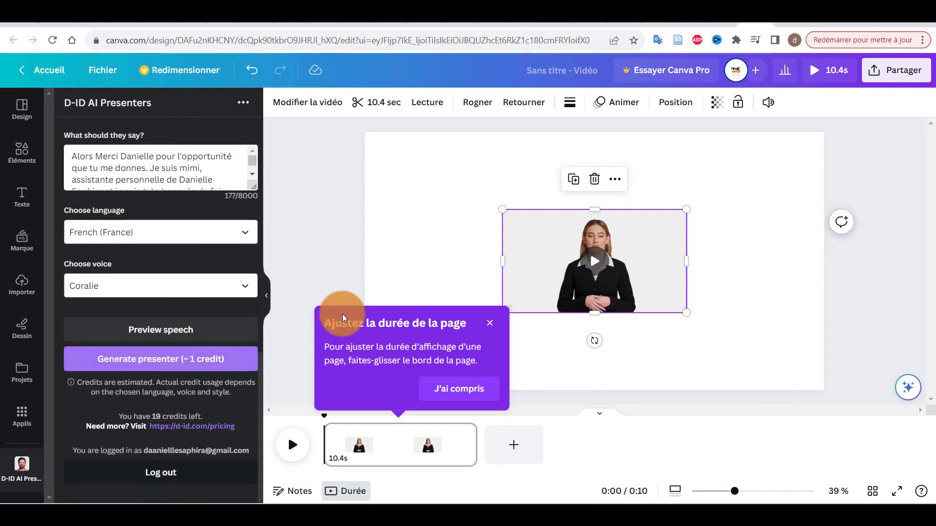
left_click(130, 361)
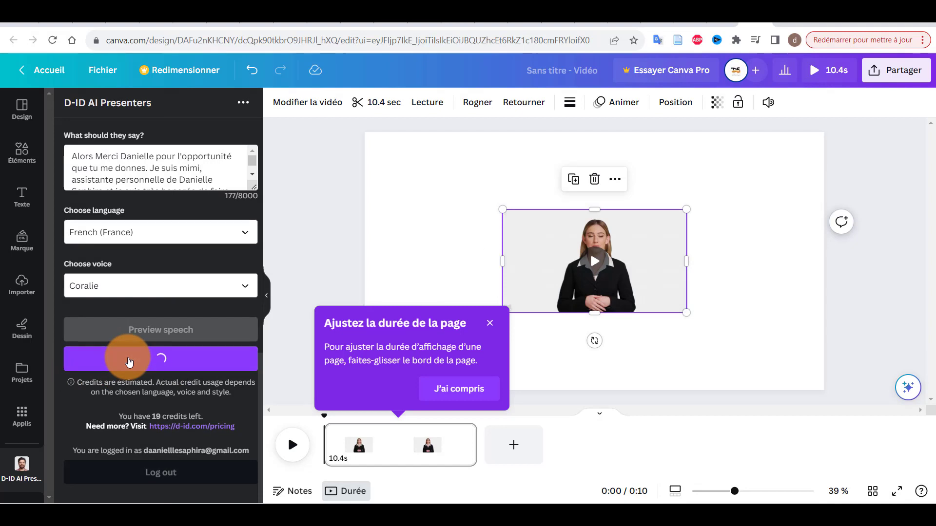
- Set the video as page background and detach it, then enlarge it to fill the page height
right_click(558, 263)
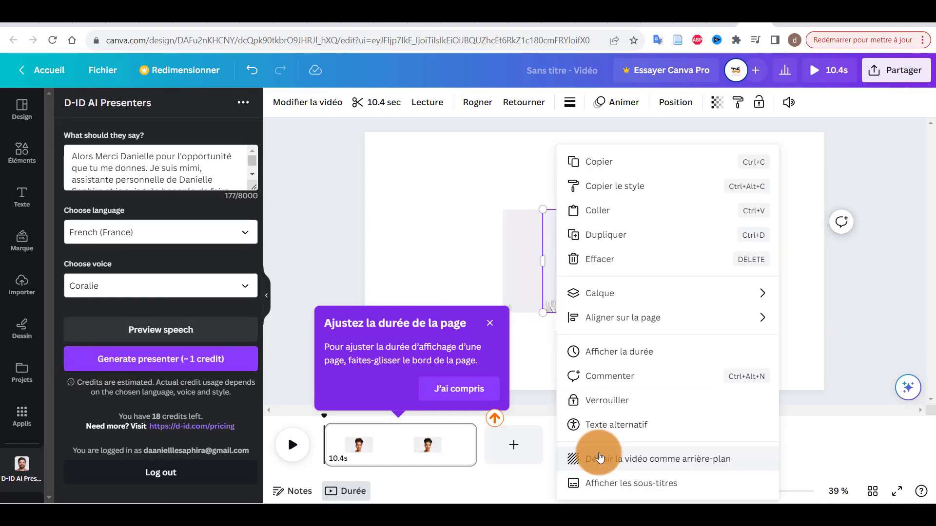
left_click(640, 460)
right_click(639, 458)
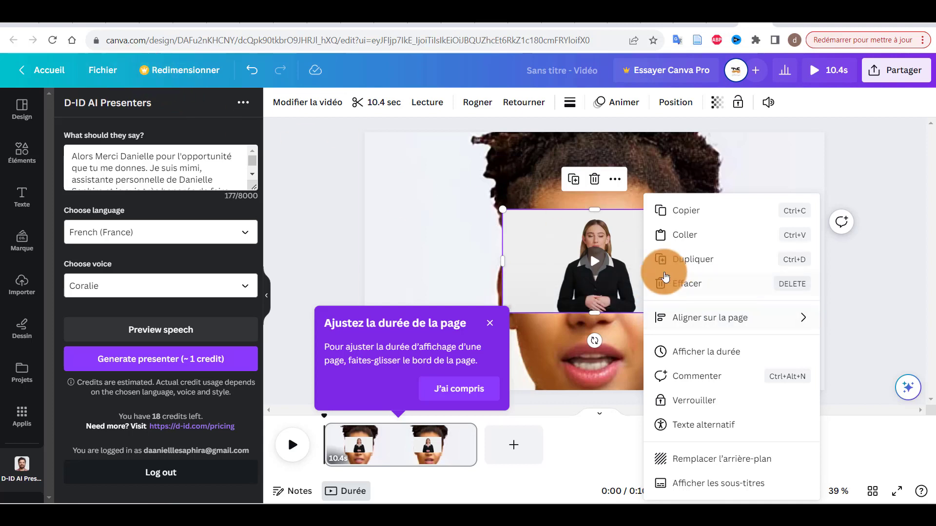
left_click(209, 116)
left_click(561, 275)
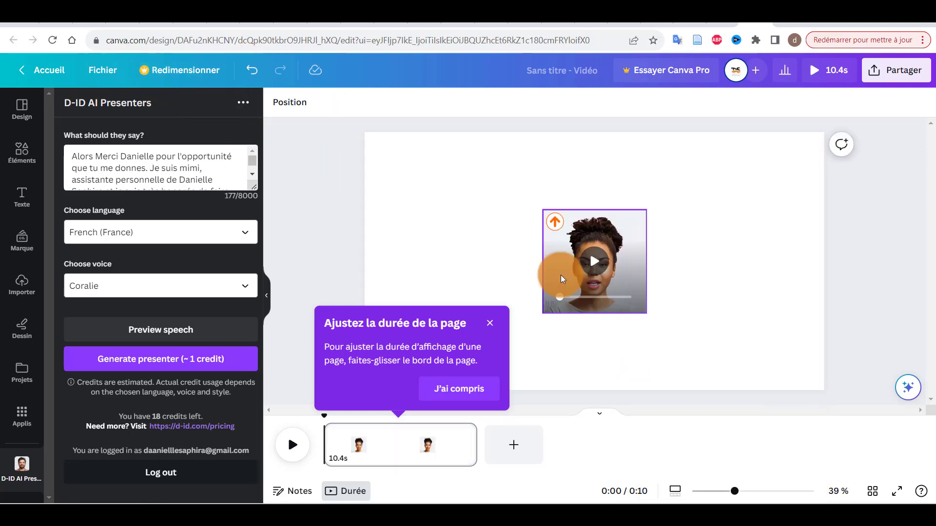
left_click_drag(541, 213, 464, 131)
left_click_drag(646, 313, 688, 428)
left_click(600, 260)
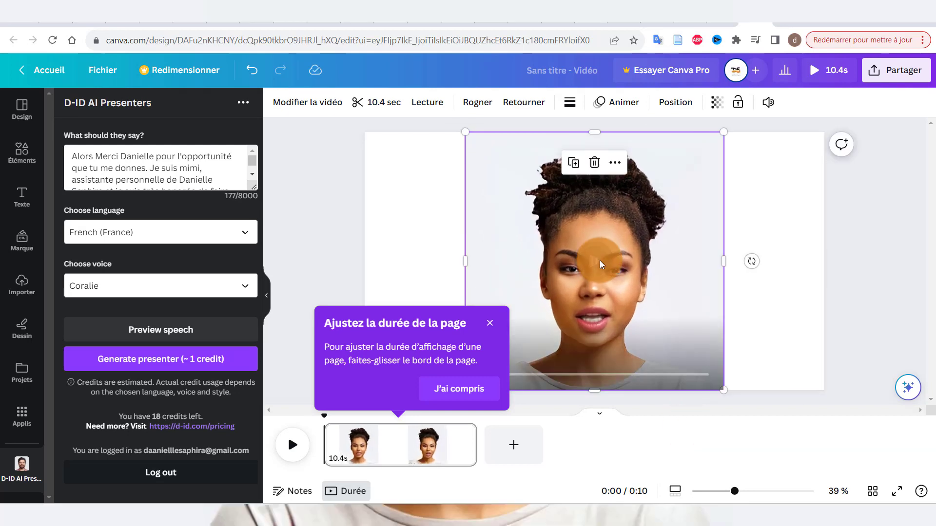